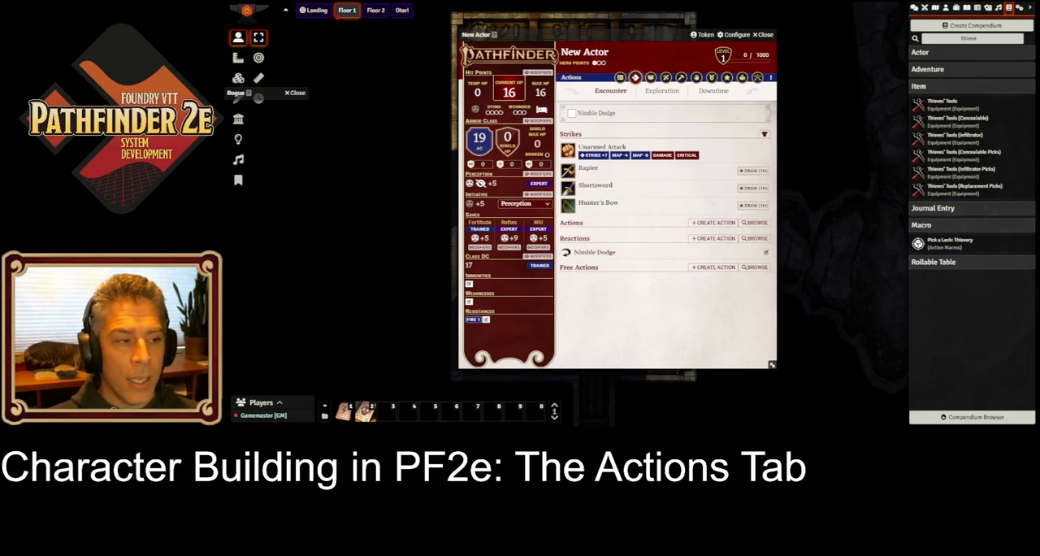
# Step: Search the compendium actions for "sneak" and add the Sneak action to the character's Actions list
pyautogui.click(755, 222)
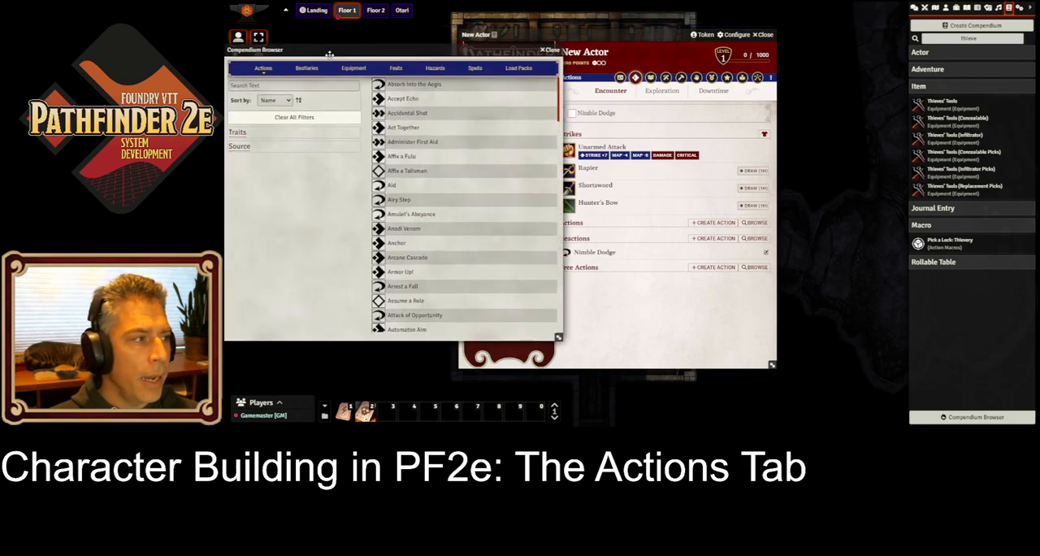
pyautogui.click(283, 85)
pyautogui.write('sneak')
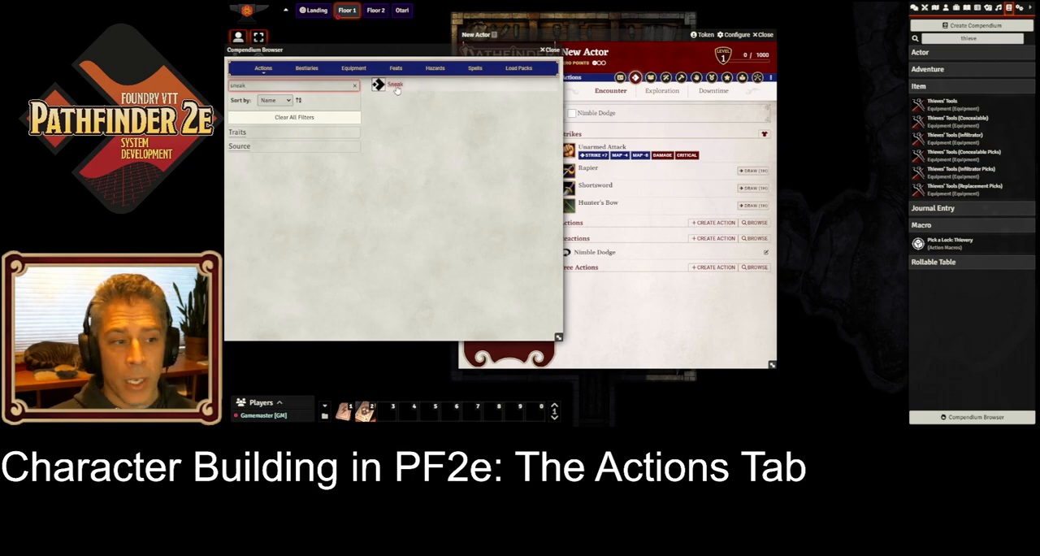
pyautogui.moveTo(396, 90); pyautogui.dragTo(608, 241)
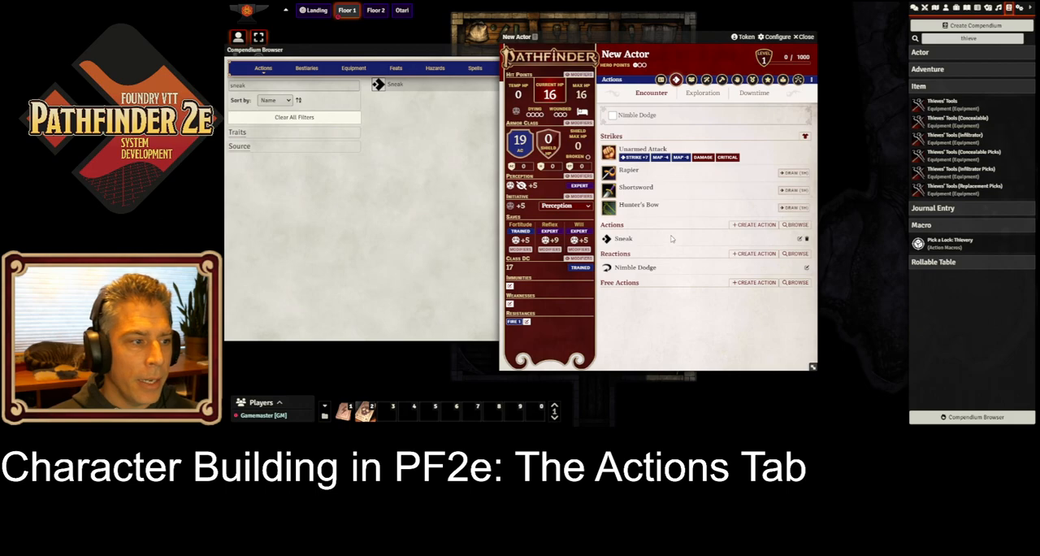
# Step: Expand the Sneak action on the character sheet and read through its description
pyautogui.click(623, 239)
pyautogui.scroll(-3, 682, 280)
pyautogui.scroll(-3, 684, 281)
pyautogui.scroll(4, 685, 288)
pyautogui.scroll(1, 686, 286)
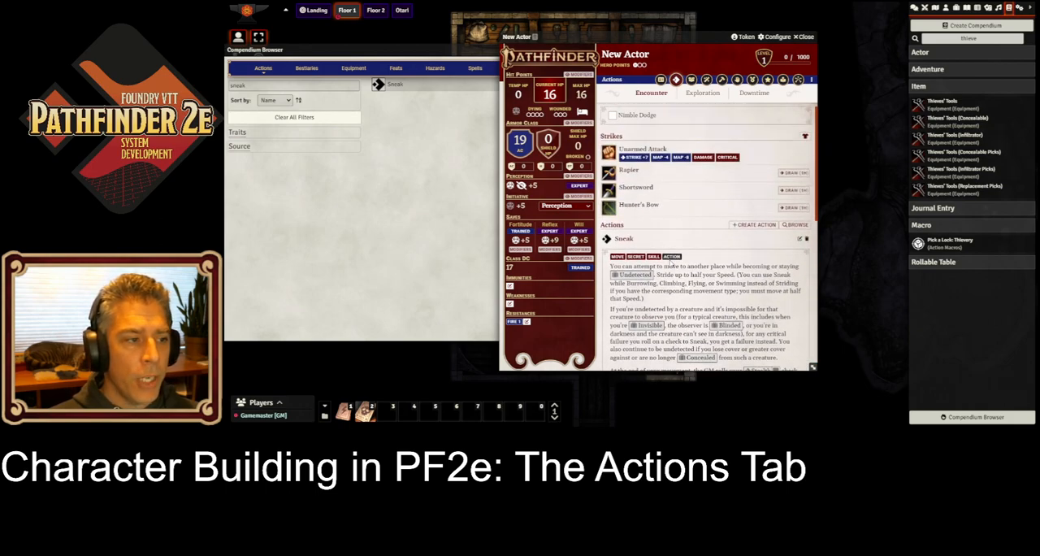
# Step: Post the Sneak action and the Nimble Dodge reaction to the chat log, and close the Compendium Browser
pyautogui.click(914, 9)
pyautogui.click(606, 240)
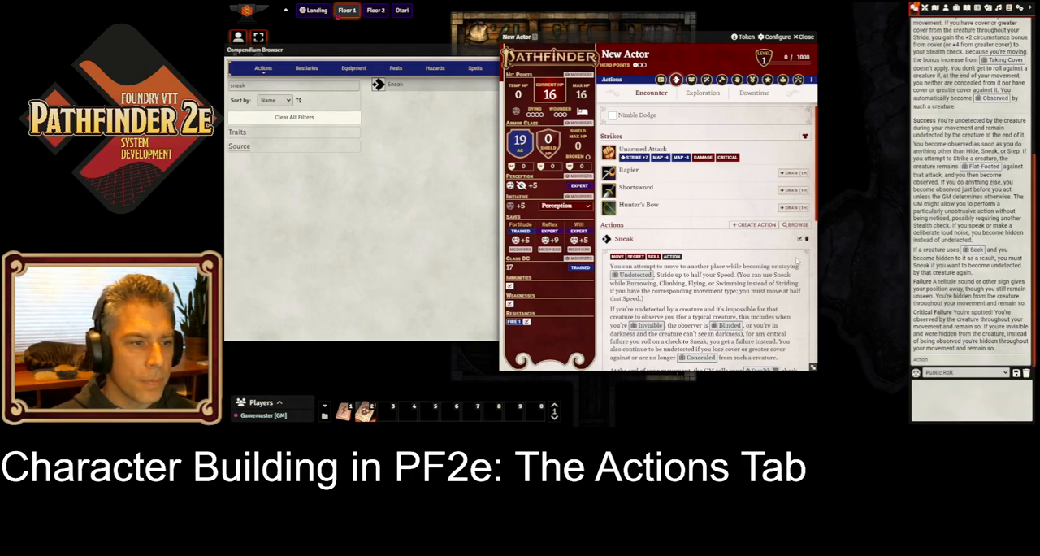
pyautogui.click(623, 242)
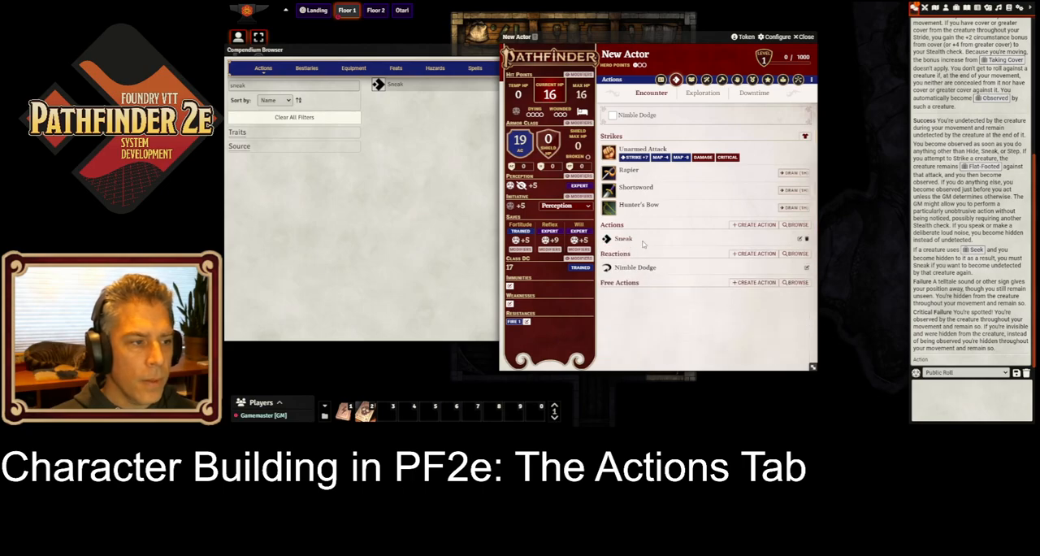
pyautogui.click(606, 268)
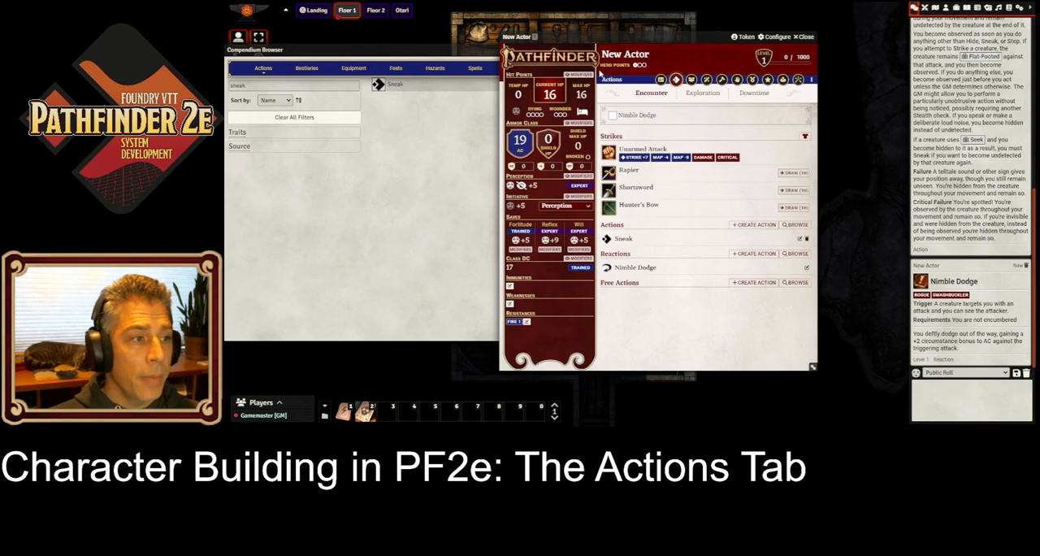
pyautogui.click(390, 143)
pyautogui.click(549, 50)
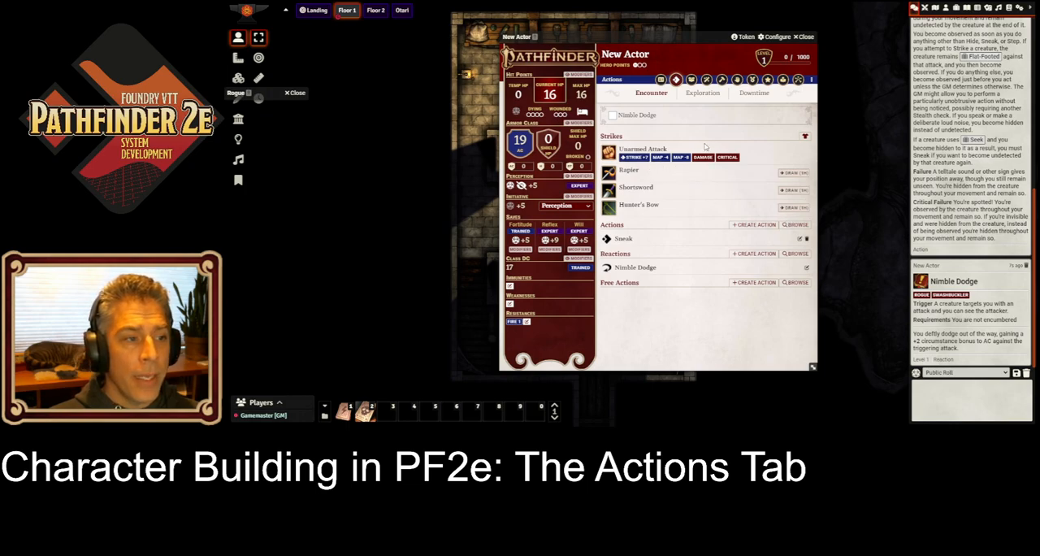
# Step: Draw the Hunter's Bow and select Arrows as its ammunition
pyautogui.click(800, 208)
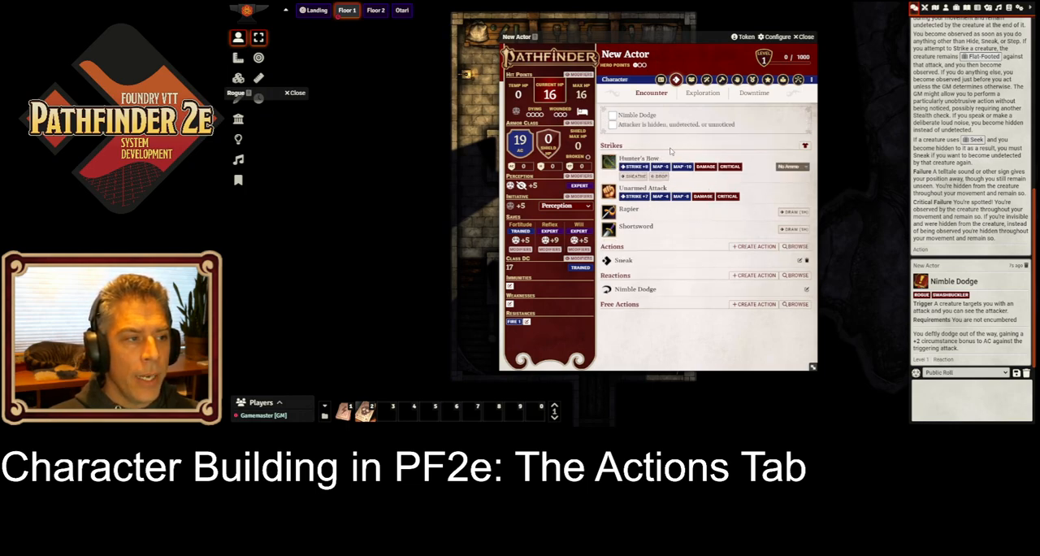
pyautogui.click(798, 167)
pyautogui.click(797, 185)
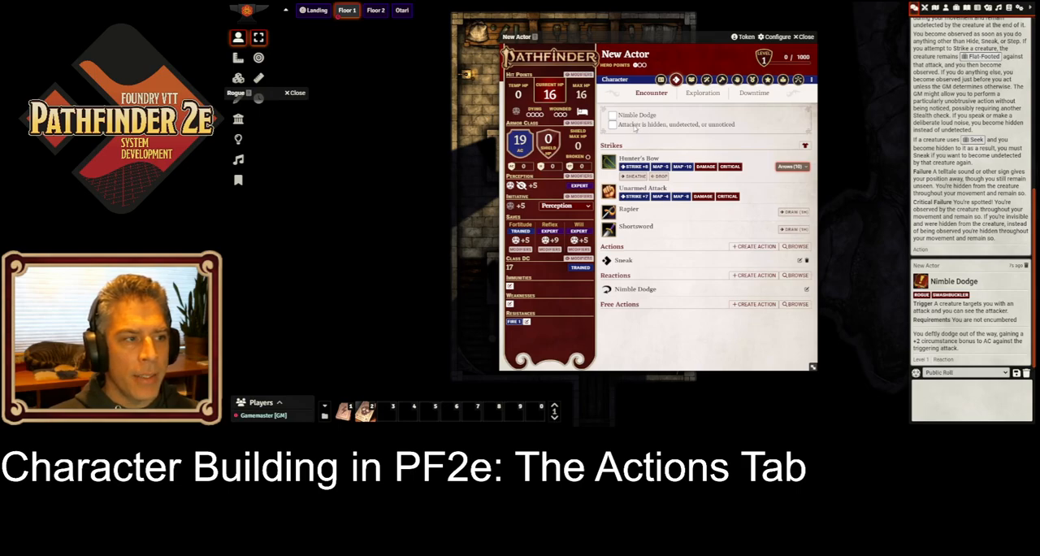
# Step: Review the Hunter's Bow strike description, and sheathe the bow in favour of a drawn Rapier
pyautogui.click(654, 161)
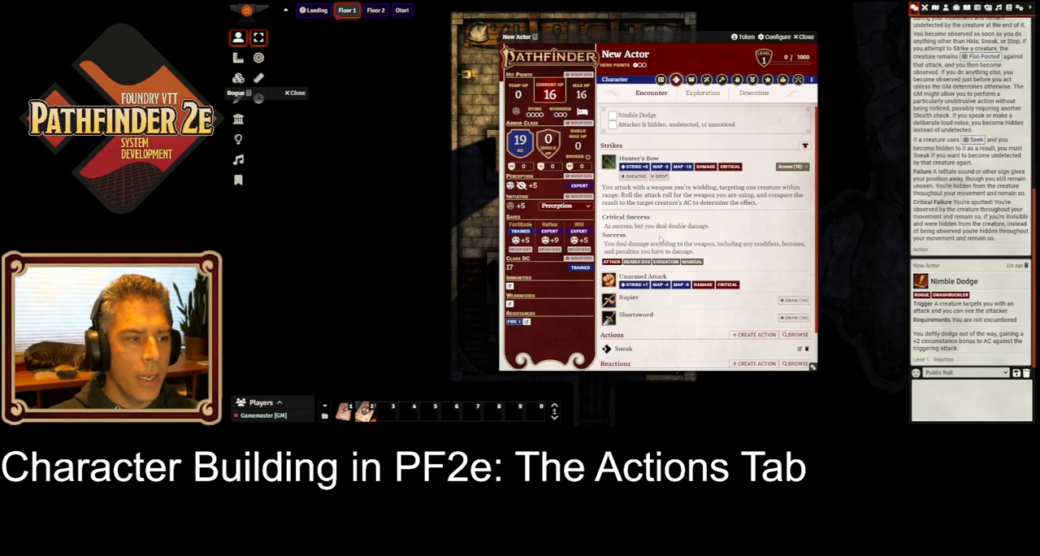
pyautogui.click(654, 160)
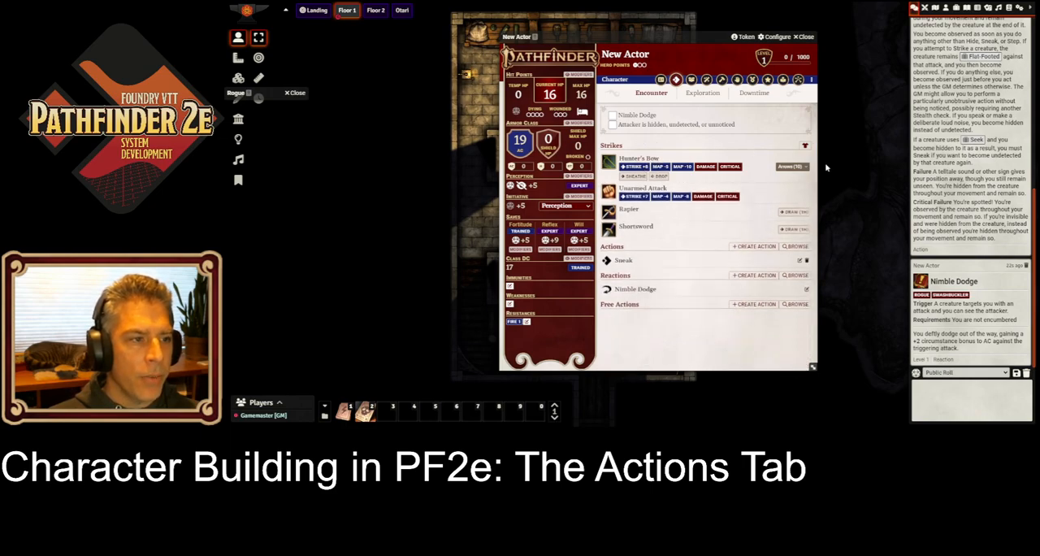
pyautogui.click(642, 176)
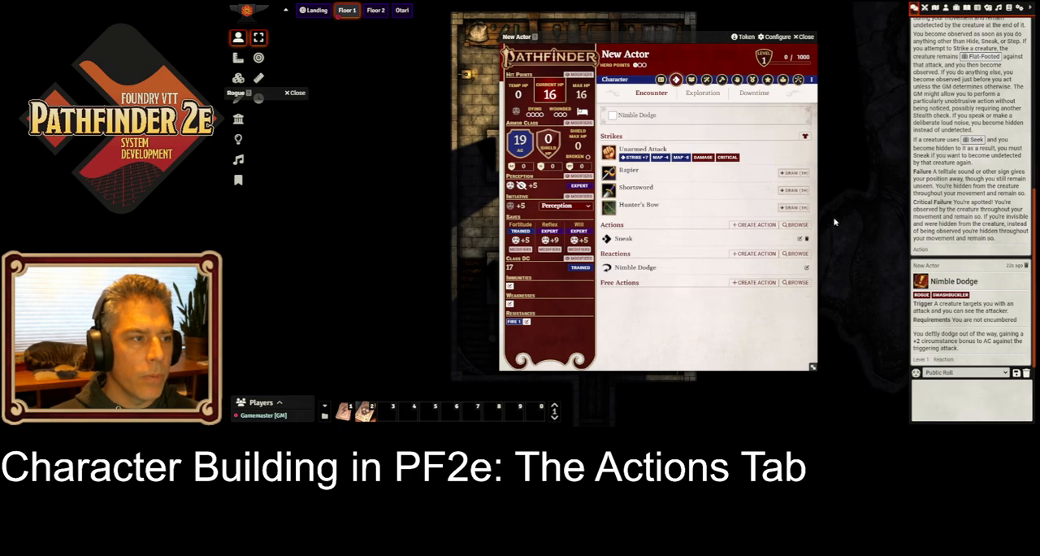
pyautogui.click(798, 177)
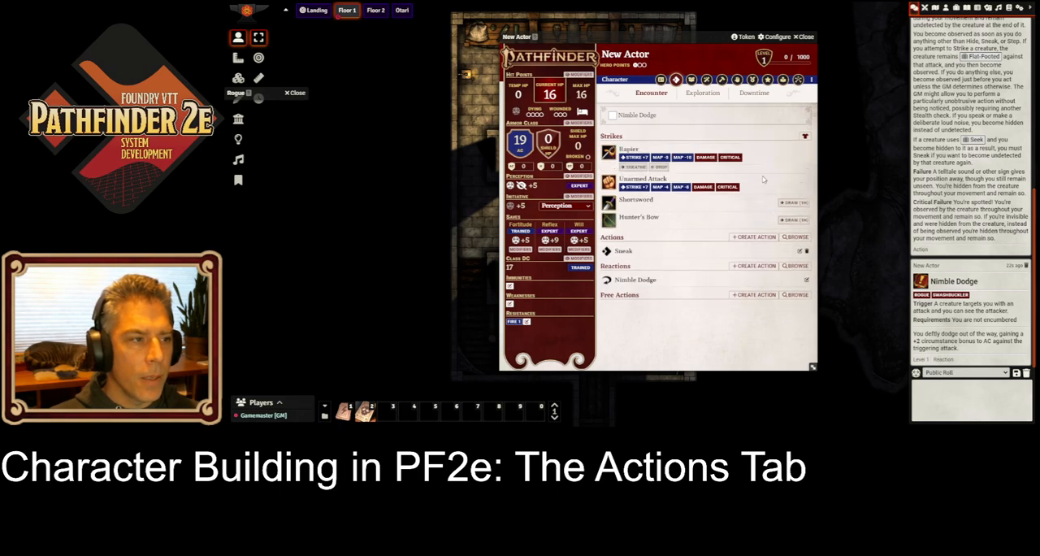
# Step: Toggle Nimble Dodge on and off, and add it to hotbar slot 0 as a macro, testing it there
pyautogui.click(613, 115)
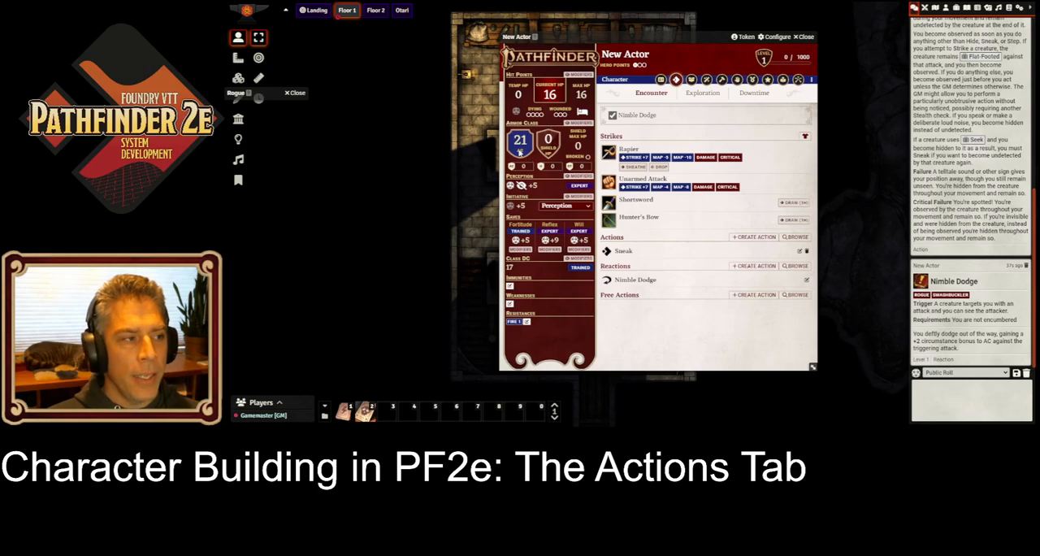
pyautogui.click(613, 116)
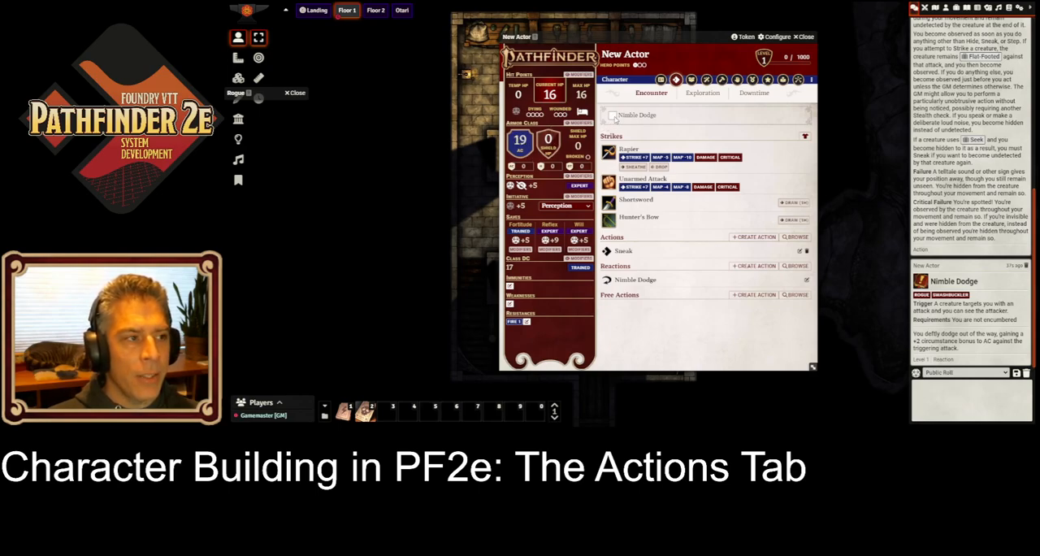
pyautogui.moveTo(614, 118)
pyautogui.mouseDown()
pyautogui.moveTo(551, 412)
pyautogui.moveTo(536, 412)
pyautogui.mouseUp()
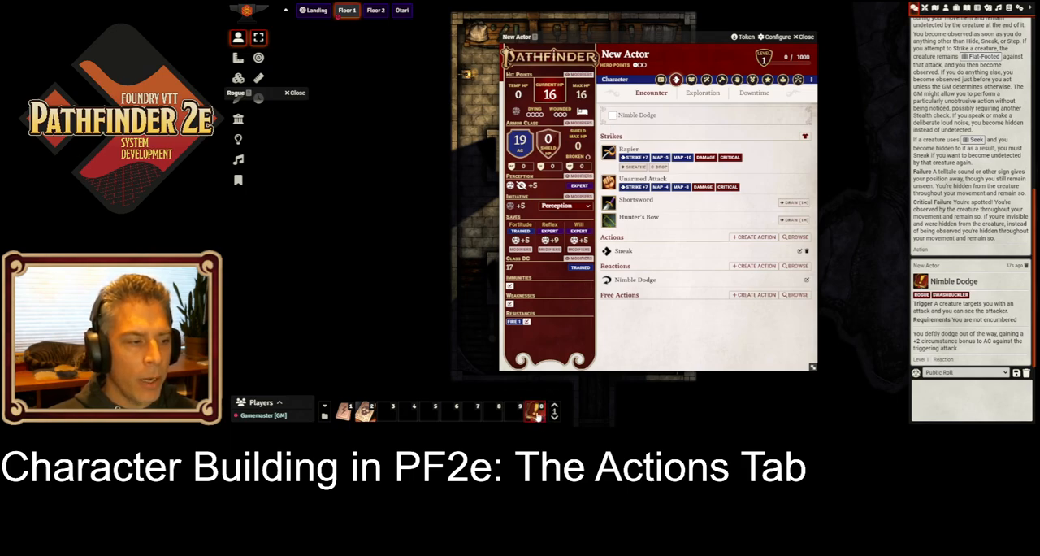
pyautogui.click(536, 413)
pyautogui.click(536, 413)
pyautogui.click(537, 412)
pyautogui.click(536, 412)
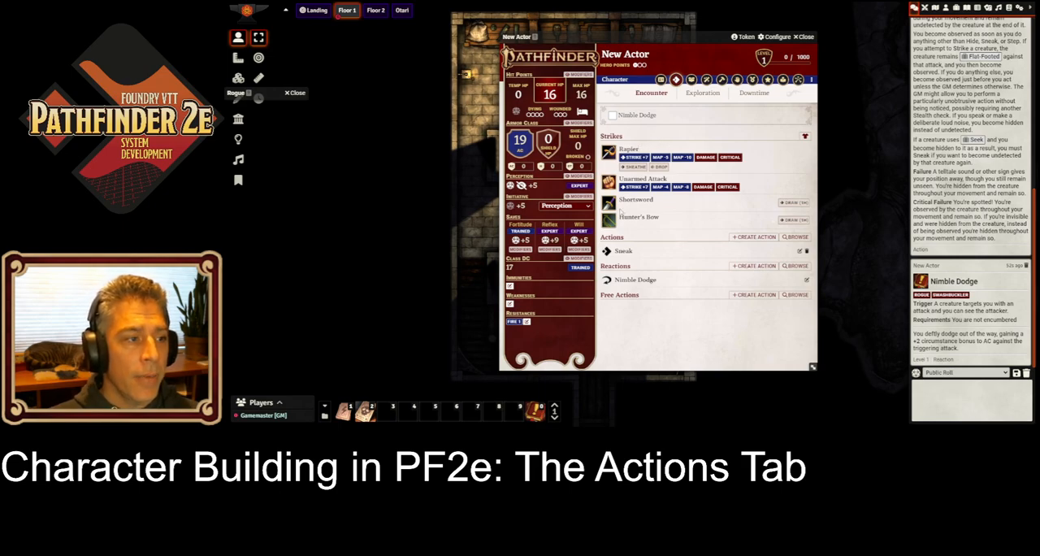
# Step: Roll a public Rapier strike without extra modifiers, plus the Rapier's normal and critical damage
pyautogui.click(639, 158)
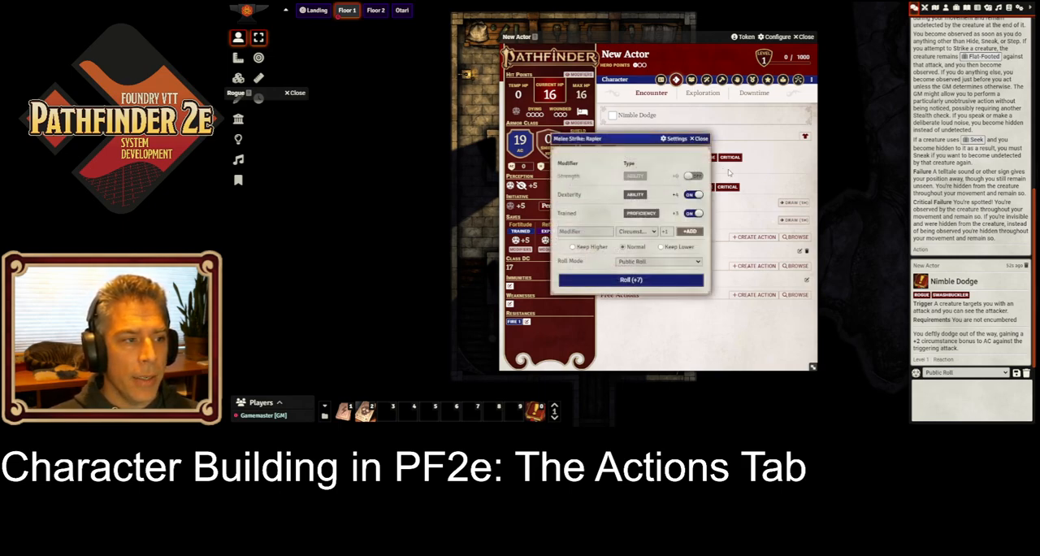
pyautogui.click(657, 281)
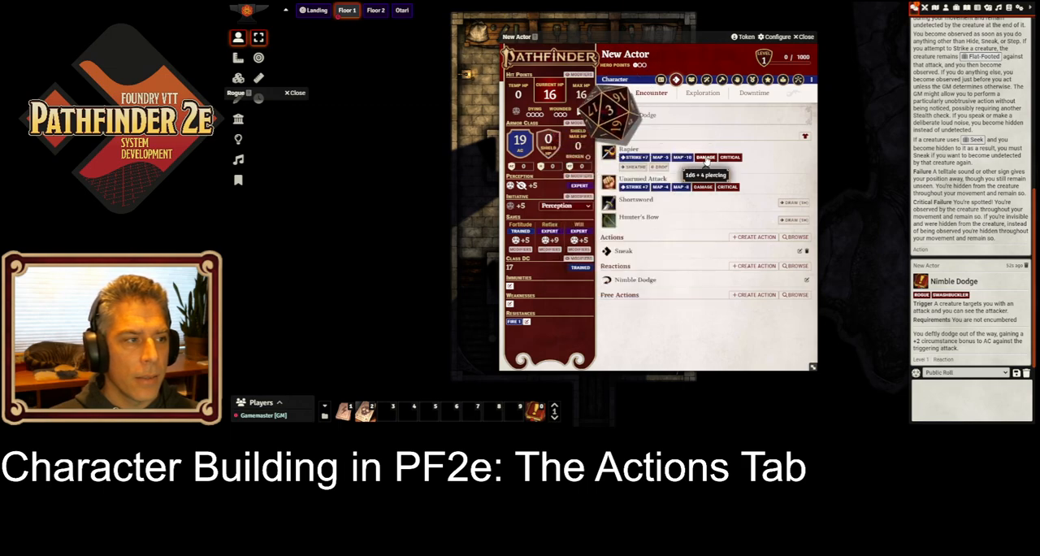
pyautogui.click(706, 159)
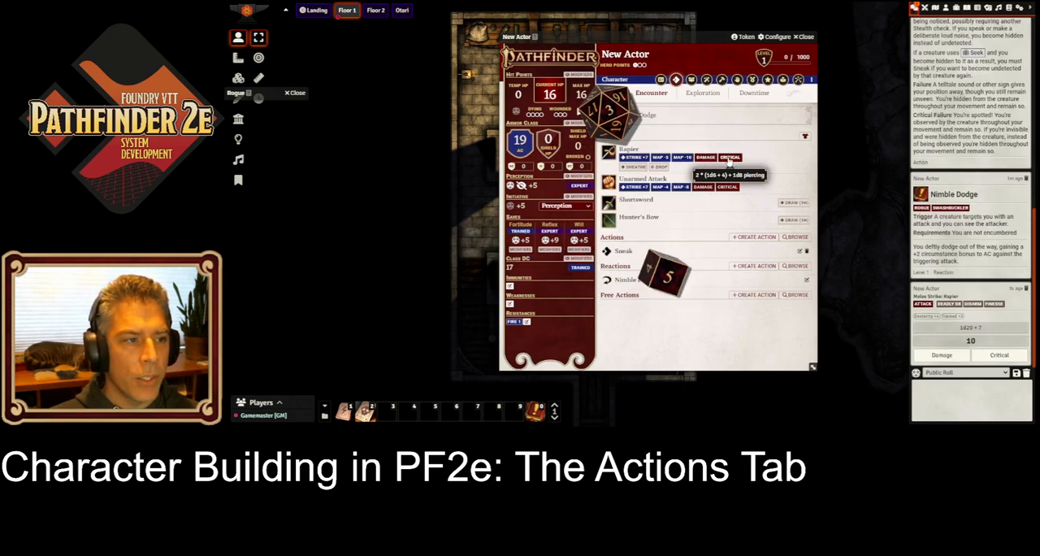
pyautogui.click(722, 159)
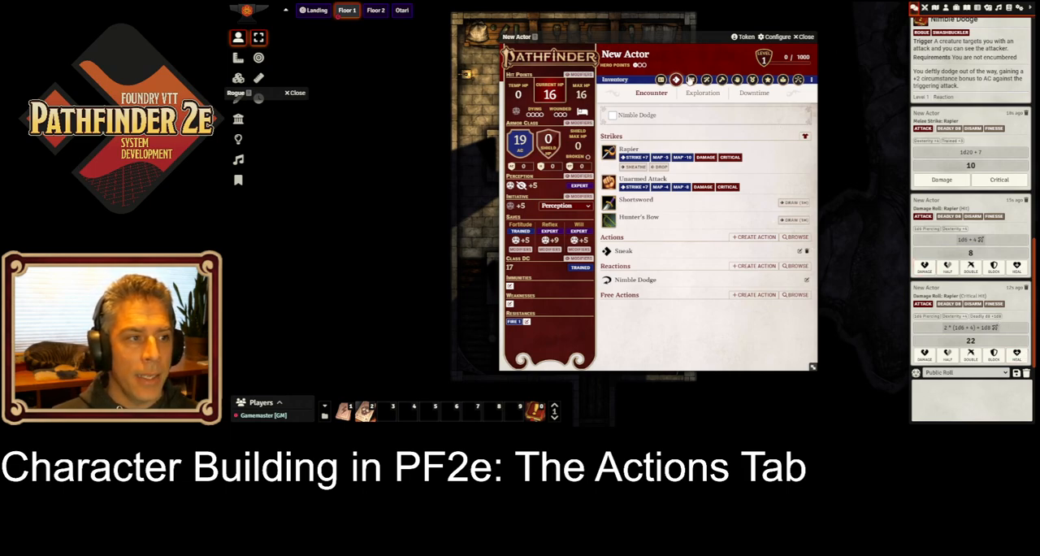
# Step: Search the compendiums for "rans" and add the Ranseur weapon to the character's inventory
pyautogui.click(690, 80)
pyautogui.click(956, 8)
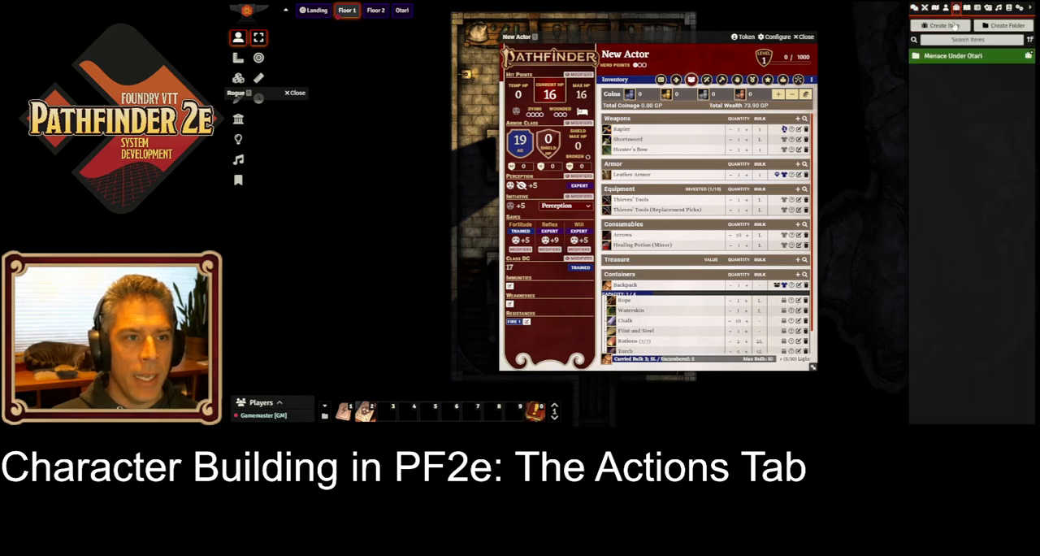
pyautogui.click(967, 41)
pyautogui.write('se')
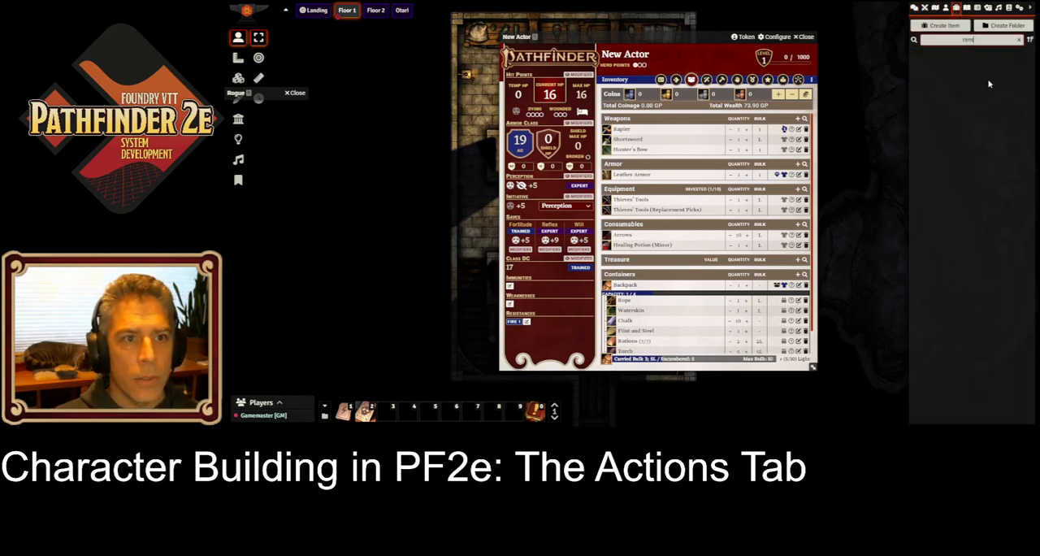
pyautogui.click(1008, 8)
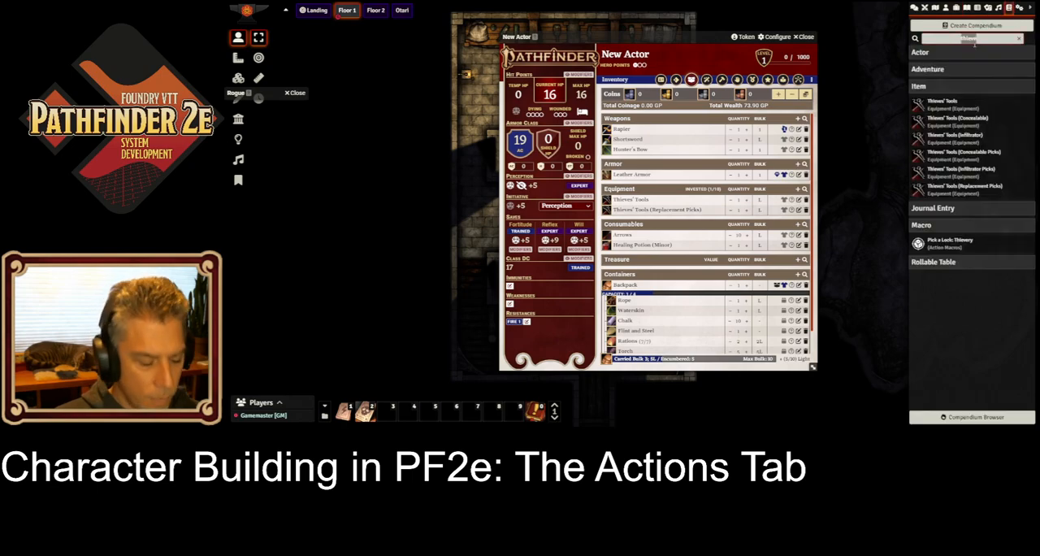
pyautogui.write('se')
pyautogui.moveTo(935, 106); pyautogui.dragTo(642, 148)
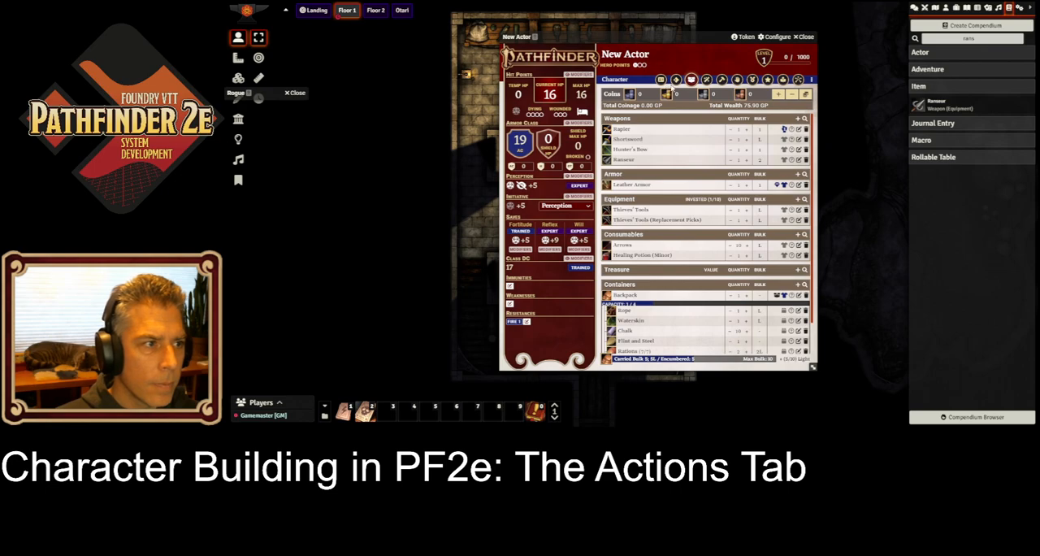
# Step: Wield the Ranseur with a two-handed grip from the encounter actions, and sheathe the Rapier
pyautogui.click(677, 80)
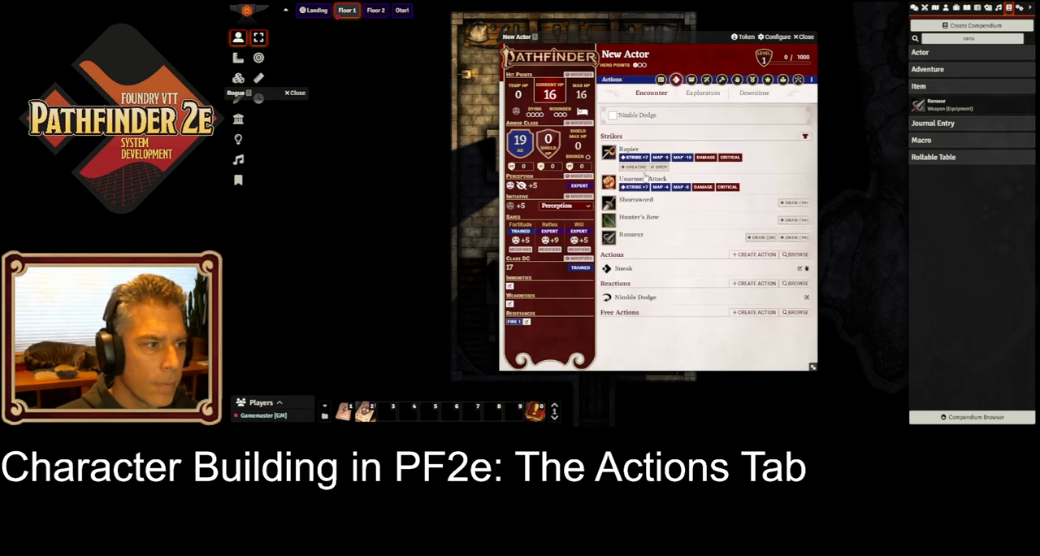
pyautogui.click(794, 239)
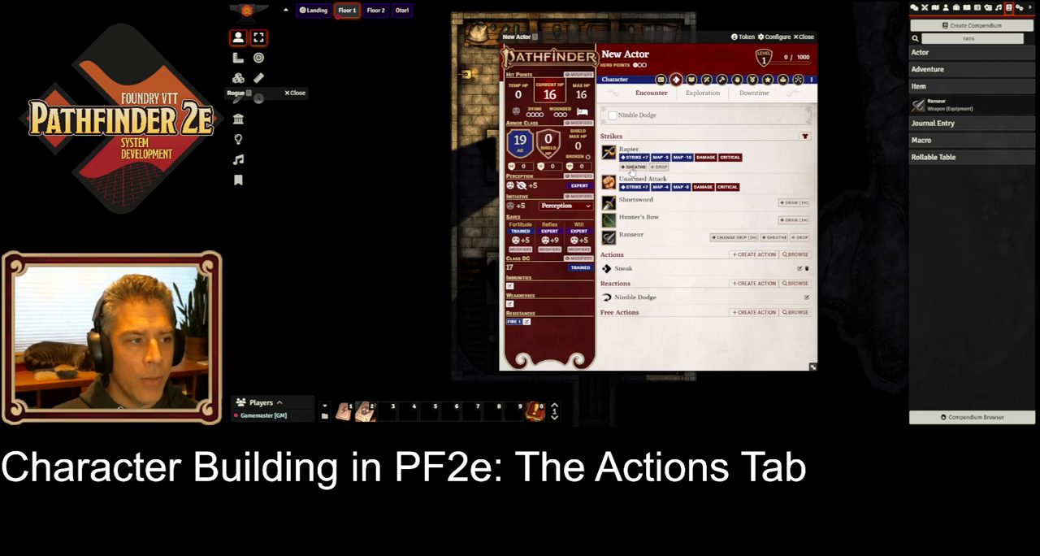
pyautogui.click(633, 169)
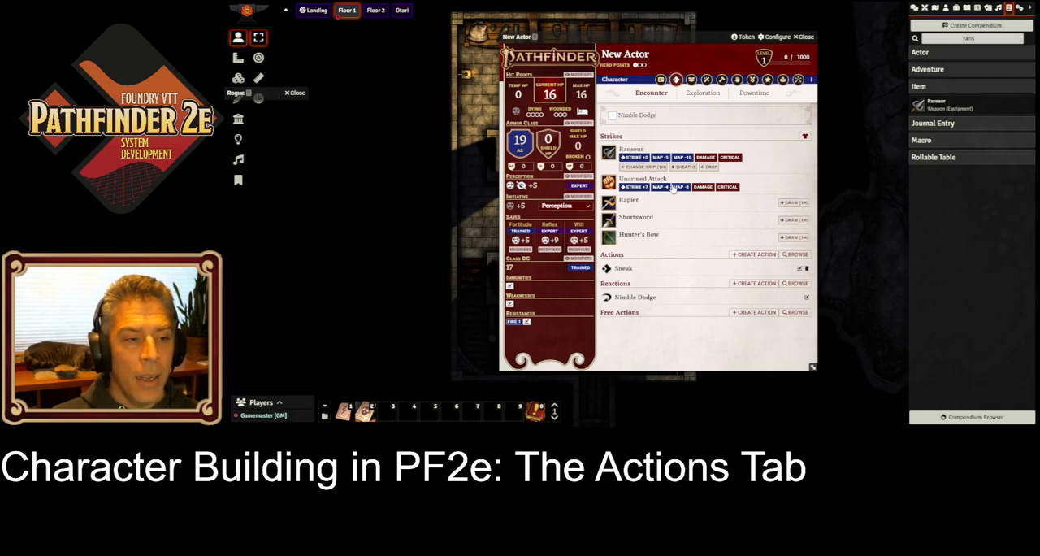
# Step: Draw the Rapier, Shortsword and Hunter's Bow alongside the Ranseur, and open the encounter tracker
pyautogui.click(793, 203)
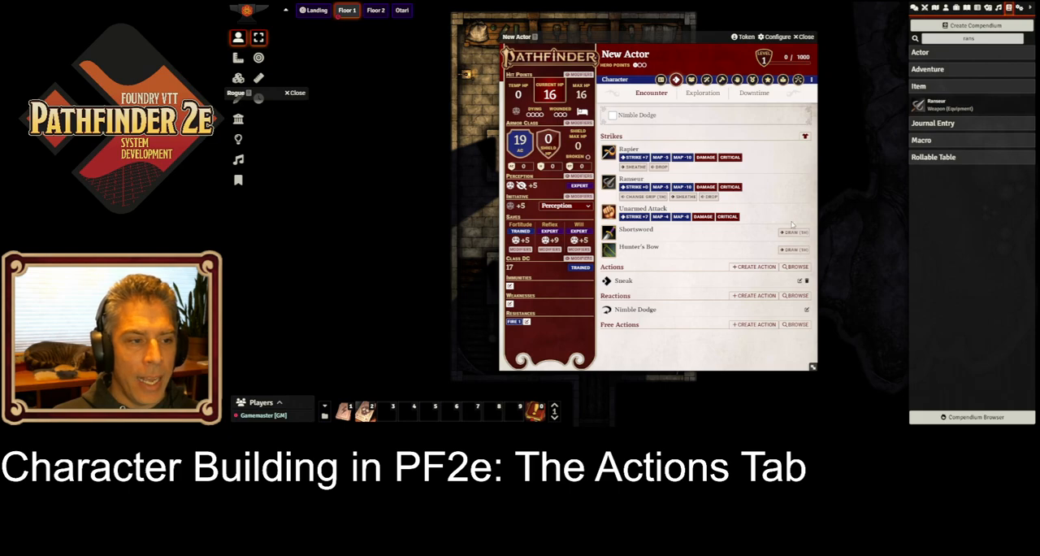
pyautogui.click(793, 233)
pyautogui.click(794, 263)
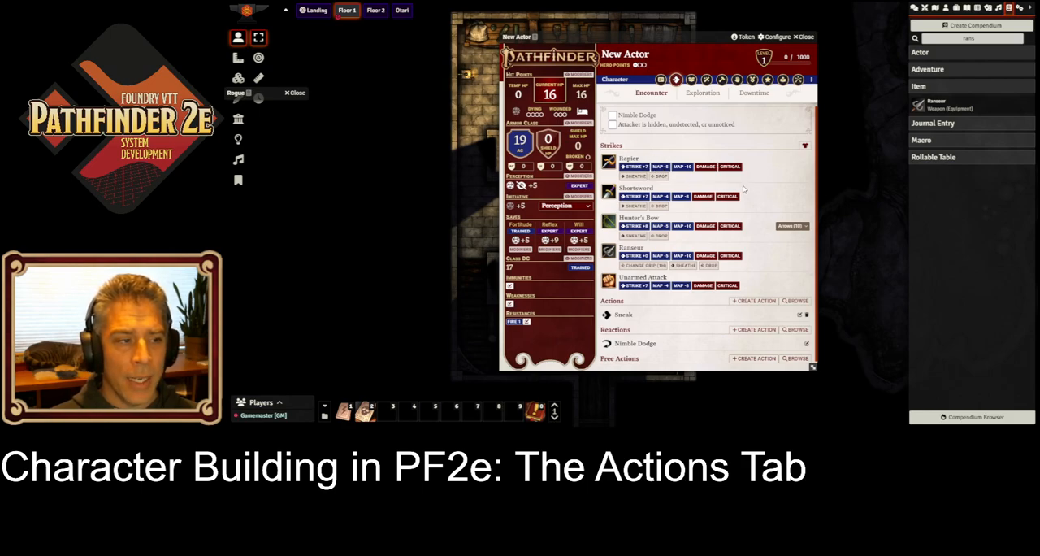
pyautogui.click(924, 7)
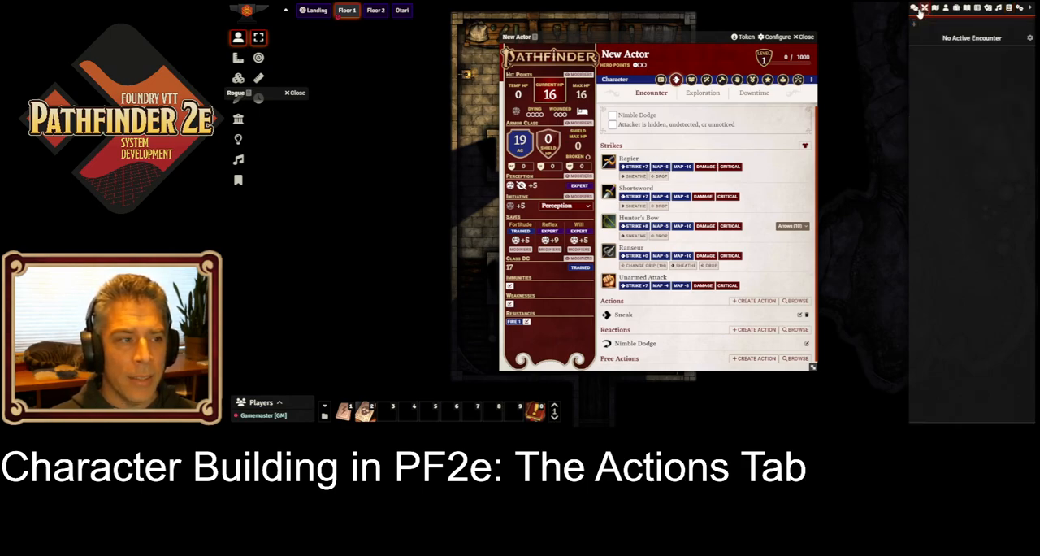
# Step: Drop the Rapier and pick it back up, and drop the Hunter's Bow
pyautogui.click(661, 177)
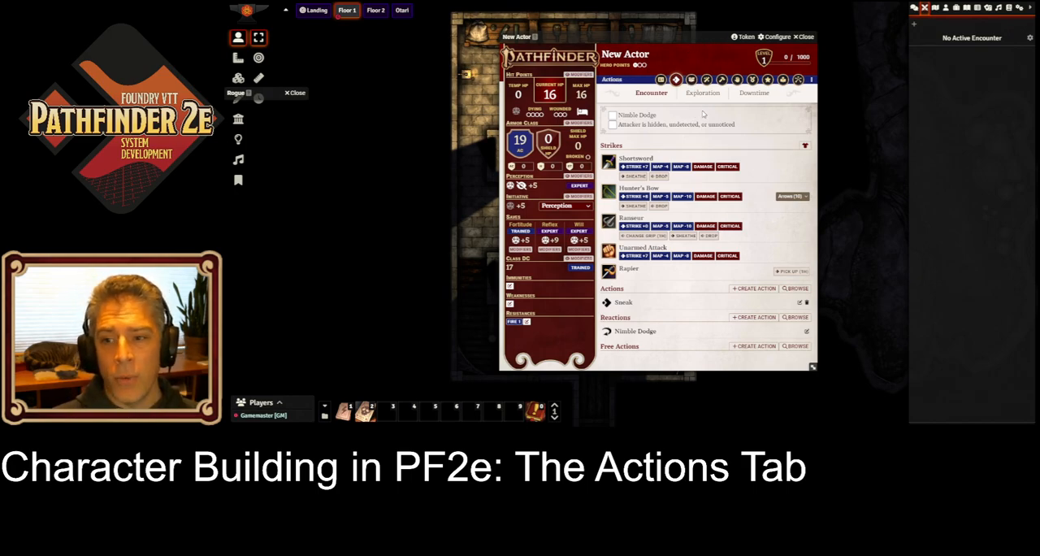
pyautogui.click(793, 270)
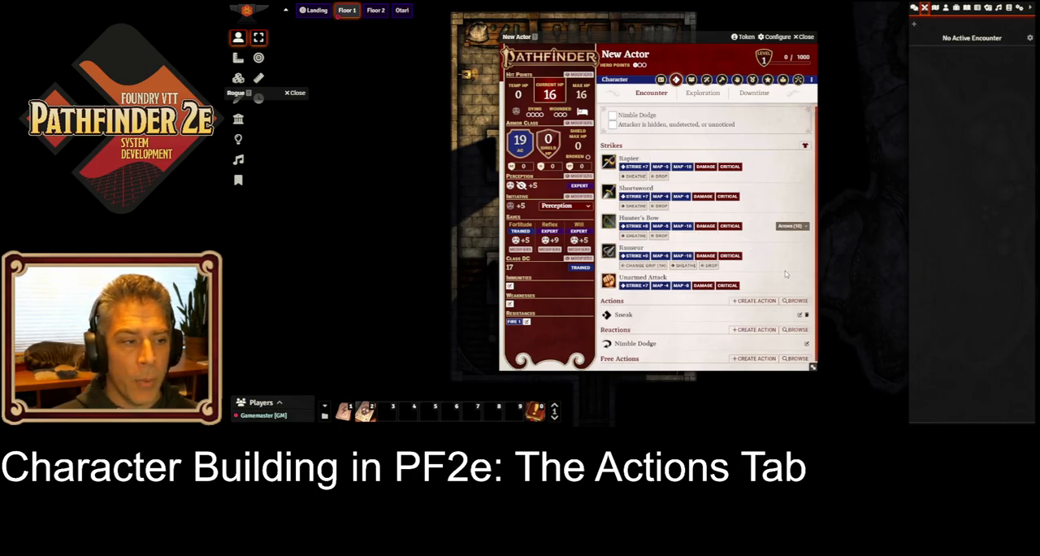
pyautogui.click(660, 236)
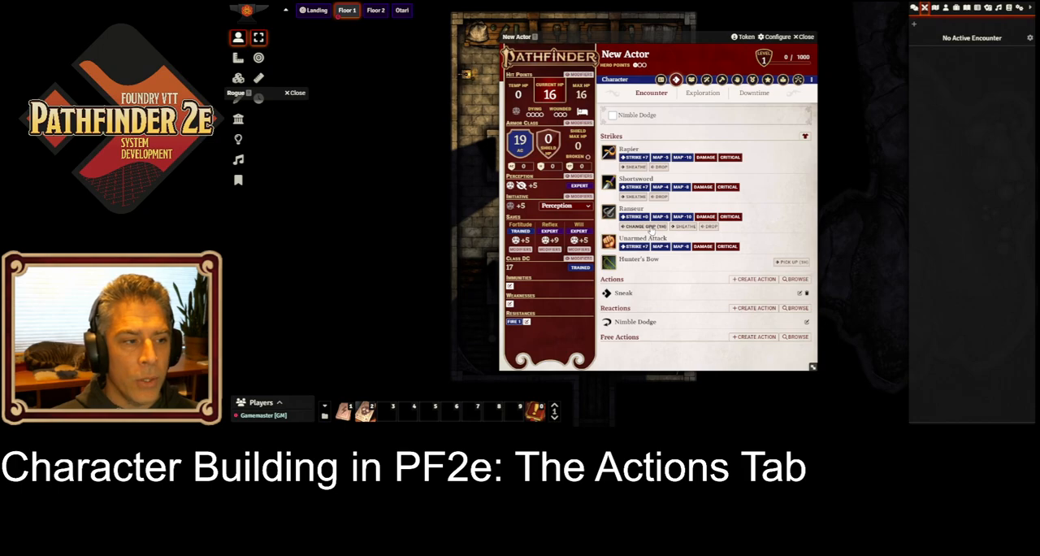
# Step: Drop the Ranseur and pick it up two-handed, and drop it again and pick it up one-handed
pyautogui.click(710, 227)
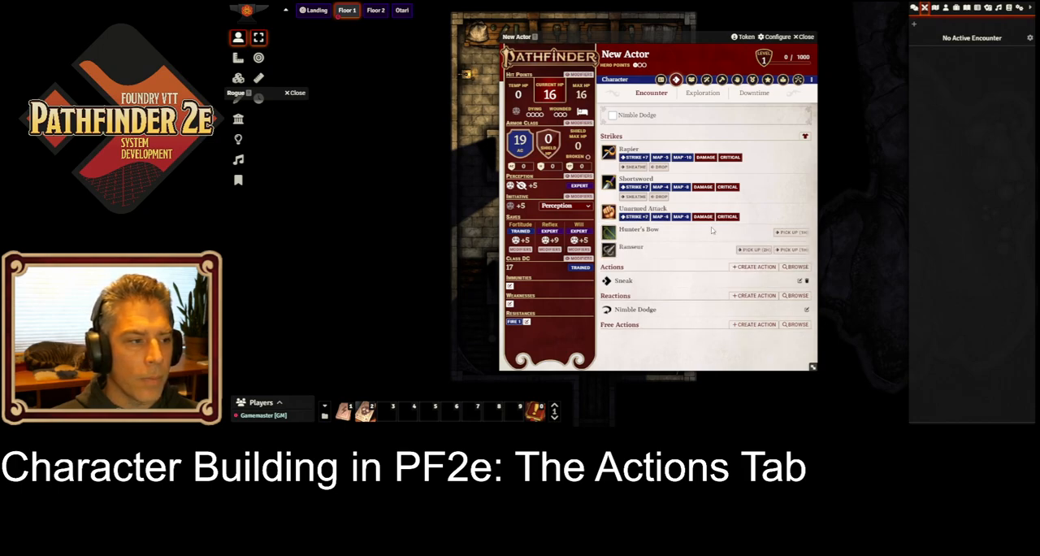
pyautogui.click(754, 249)
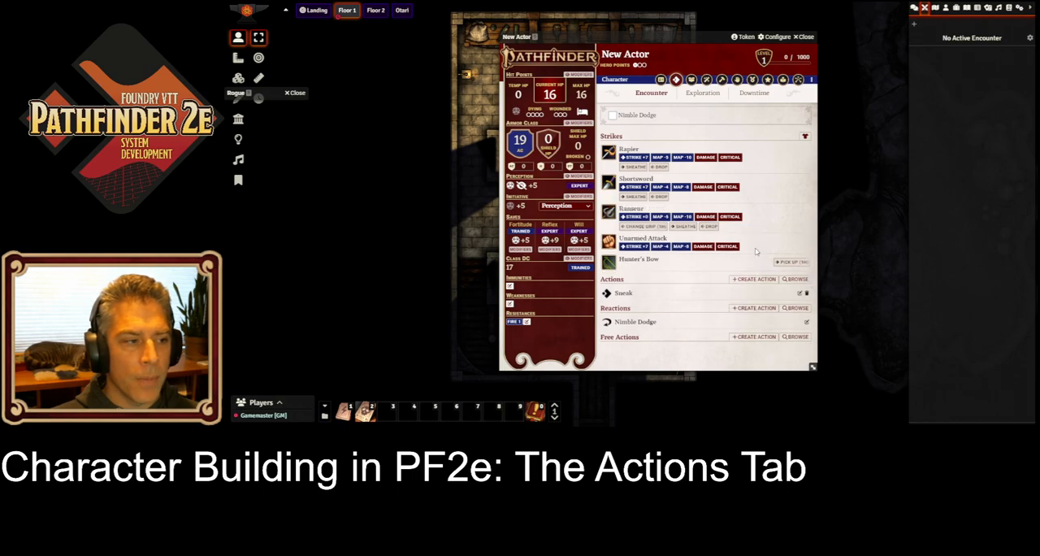
pyautogui.click(709, 227)
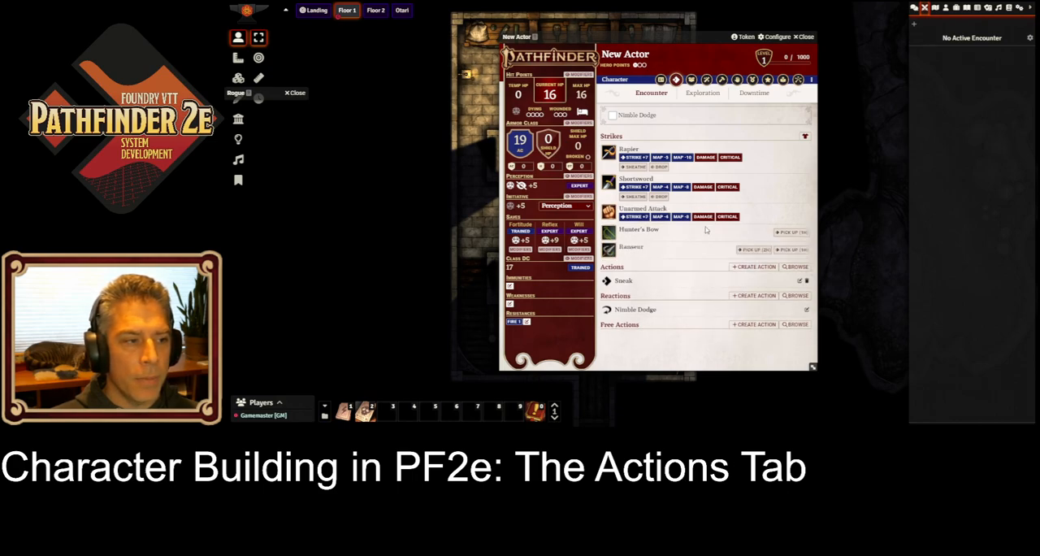
pyautogui.click(798, 251)
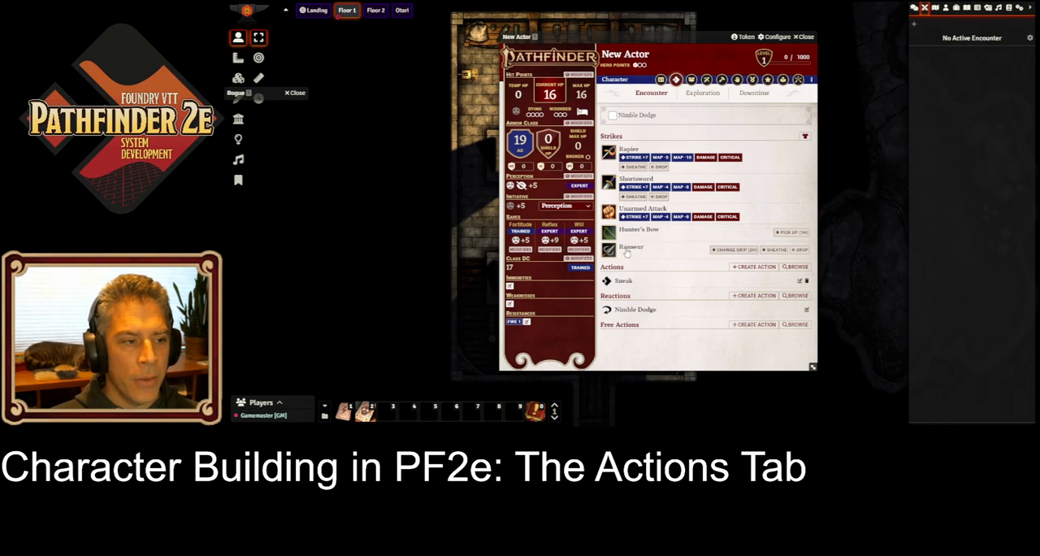